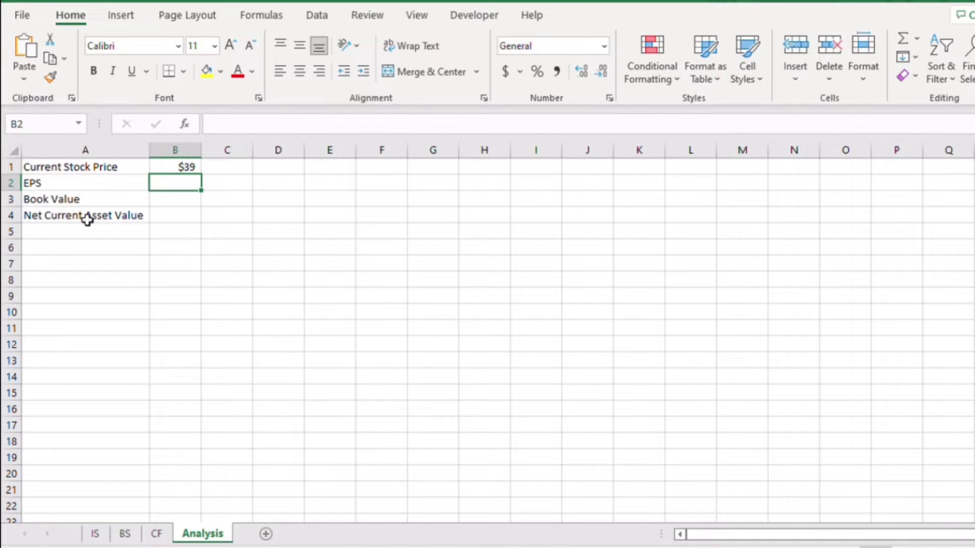
Link B2 to the diluted EPS in IS!B18, showing $4.86
{"action": "type", "text": "="}
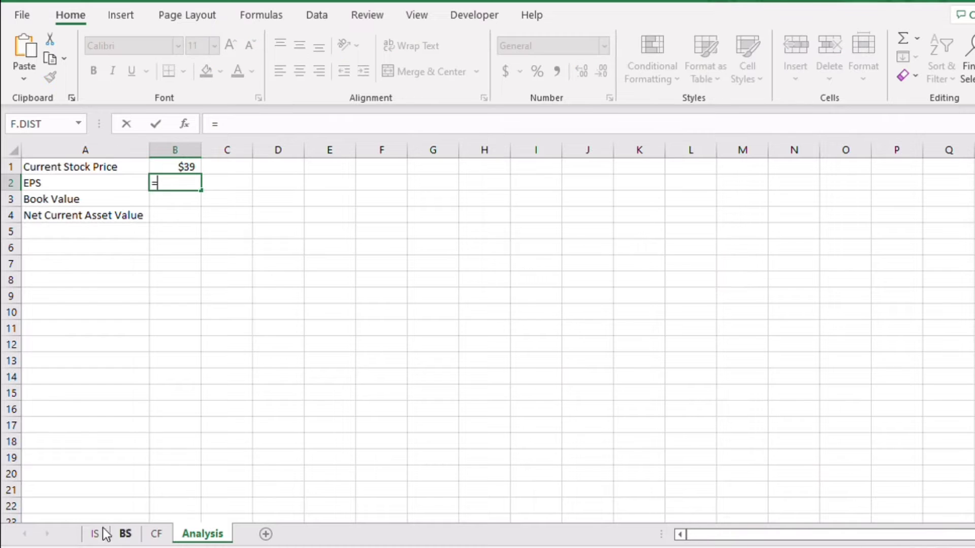
{"action": "left_click", "coordinate": [96, 533]}
{"action": "left_click", "coordinate": [545, 393]}
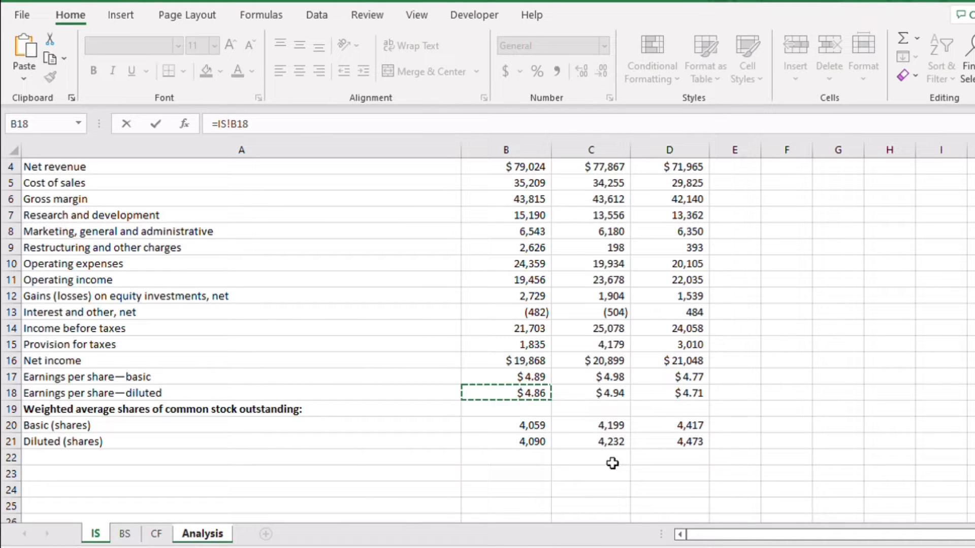
{"action": "key", "text": "Return"}
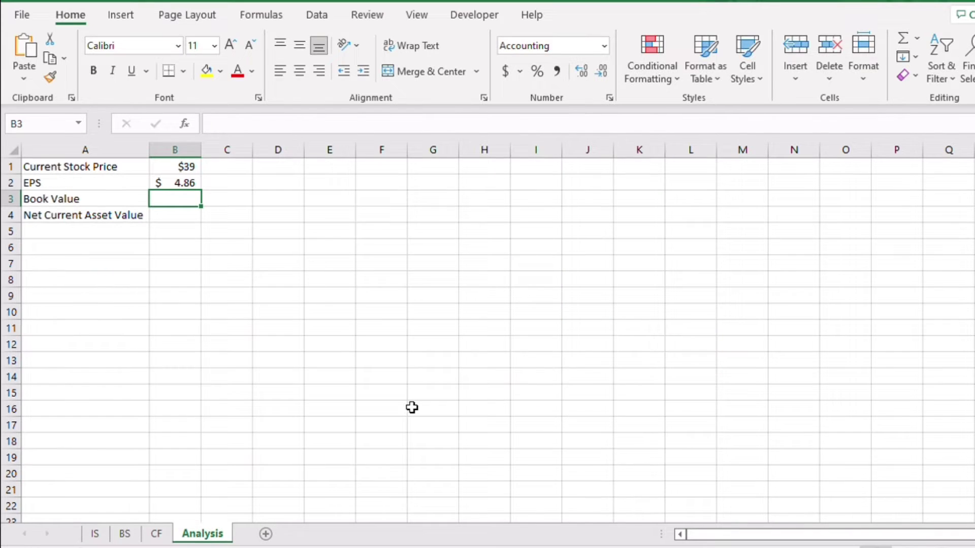
Enter book value in B3 as =BS!B17-(BS!B36-BS!B35), giving $95,391.00
{"action": "type", "text": "="}
{"action": "left_click", "coordinate": [124, 533]}
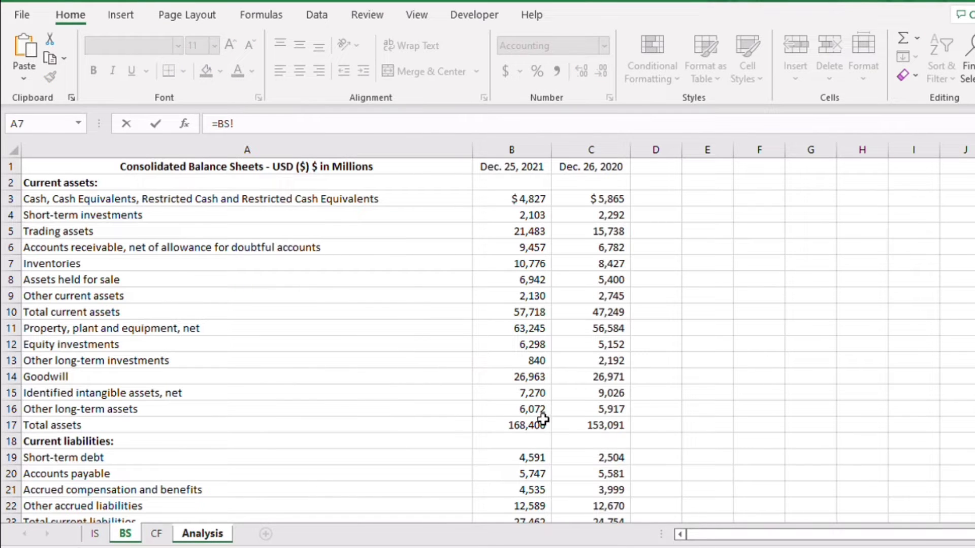
{"action": "left_click", "coordinate": [536, 423]}
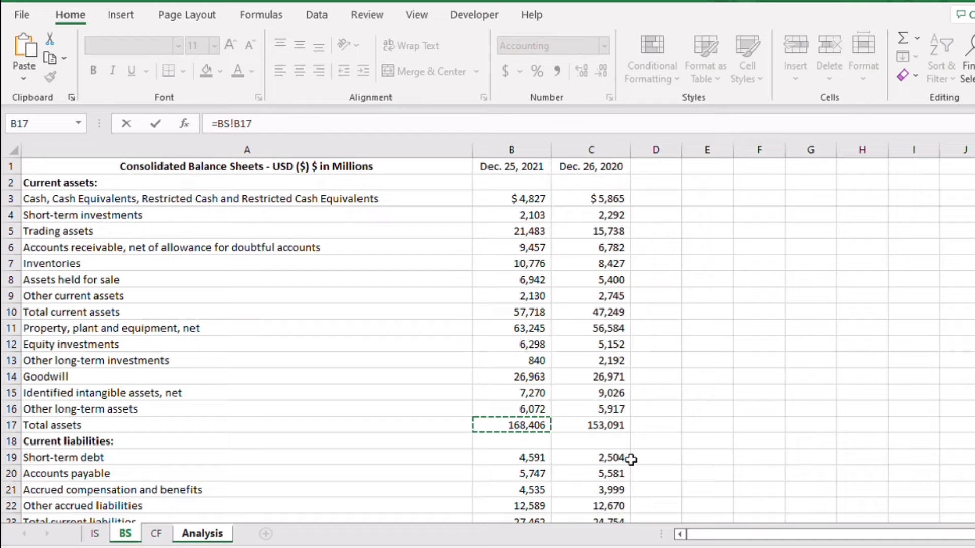
{"action": "type", "text": "-("}
{"action": "scroll", "coordinate": [663, 404], "scroll_direction": "down", "scroll_amount": 6}
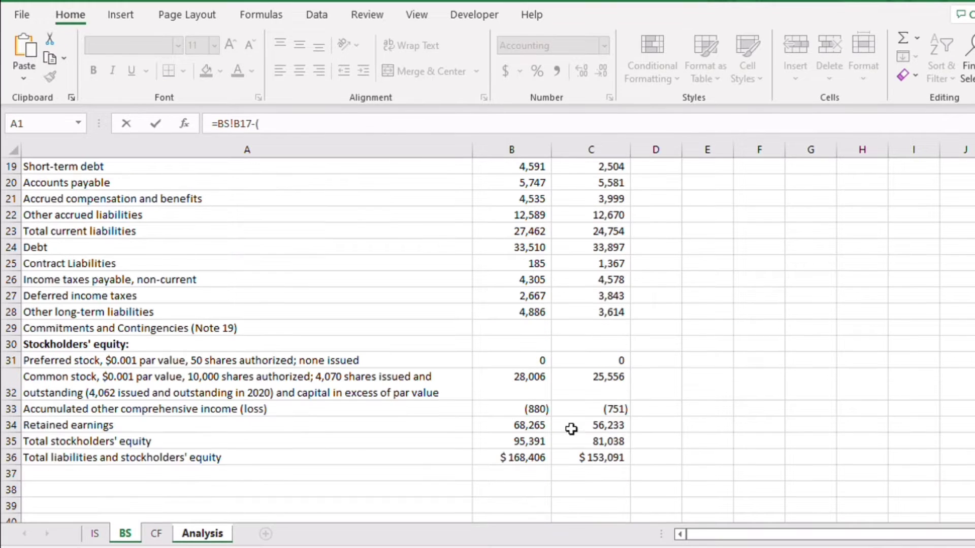
{"action": "left_click", "coordinate": [532, 456]}
{"action": "type", "text": "-"}
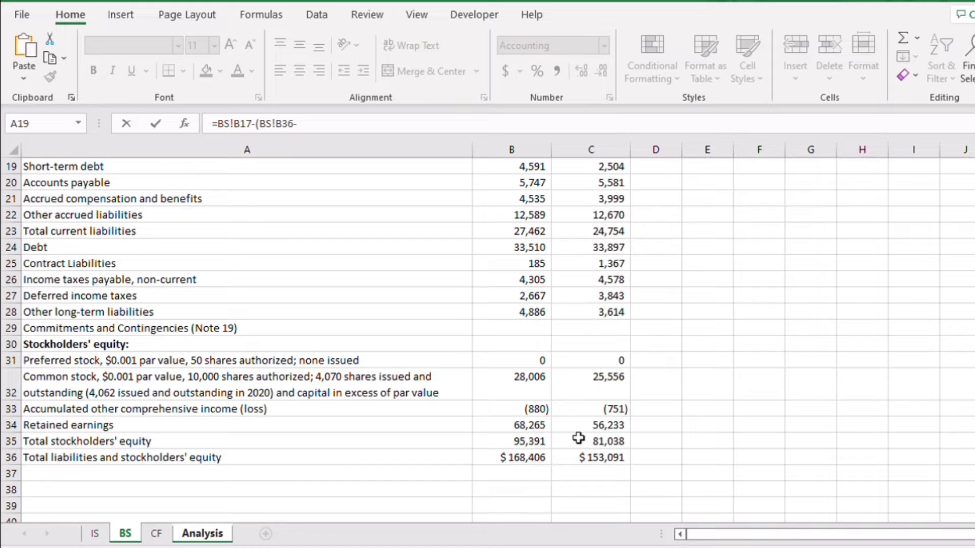
{"action": "left_click", "coordinate": [541, 442]}
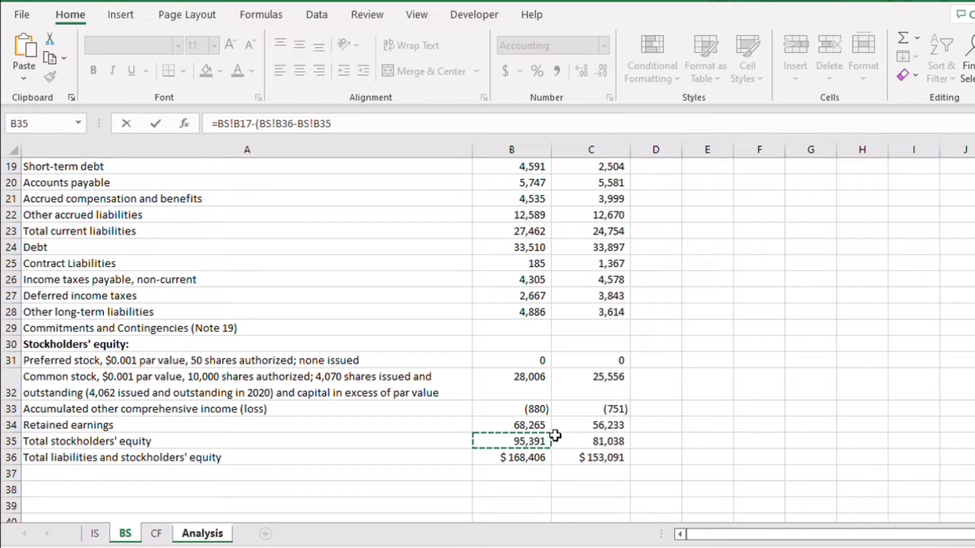
{"action": "type", "text": ")"}
{"action": "scroll", "coordinate": [584, 416], "scroll_direction": "up", "scroll_amount": 1}
{"action": "key", "text": "Escape"}
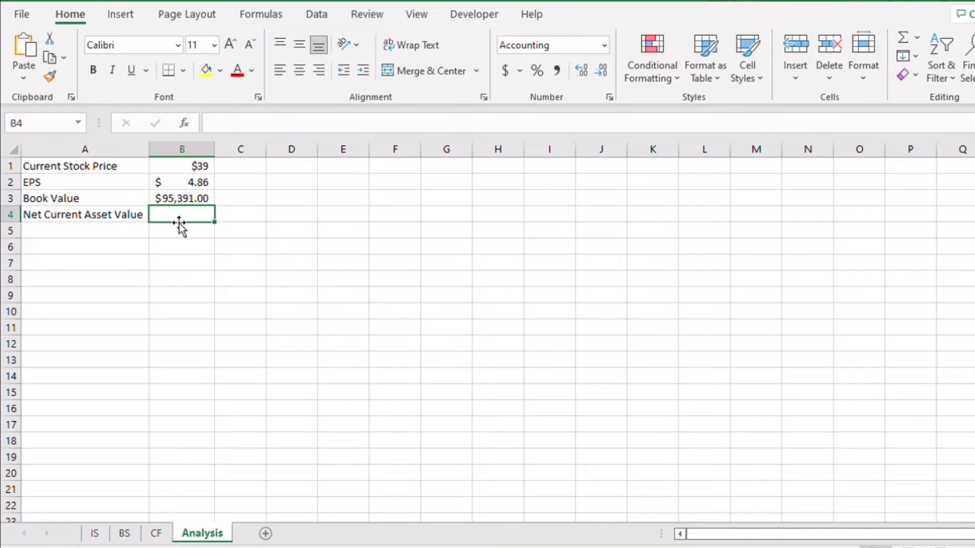
Enter net current asset value in B4 as =BS!B10-SUM(BS!B23:B28), giving $(15,297.00)
{"action": "type", "text": "="}
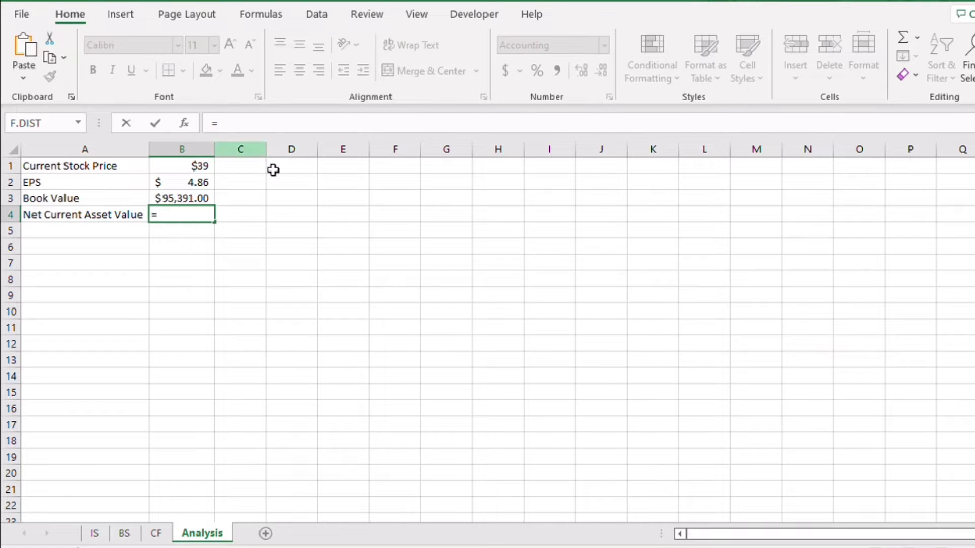
{"action": "left_click", "coordinate": [125, 533]}
{"action": "scroll", "coordinate": [533, 254], "scroll_direction": "up", "scroll_amount": 3}
{"action": "left_click", "coordinate": [533, 263]}
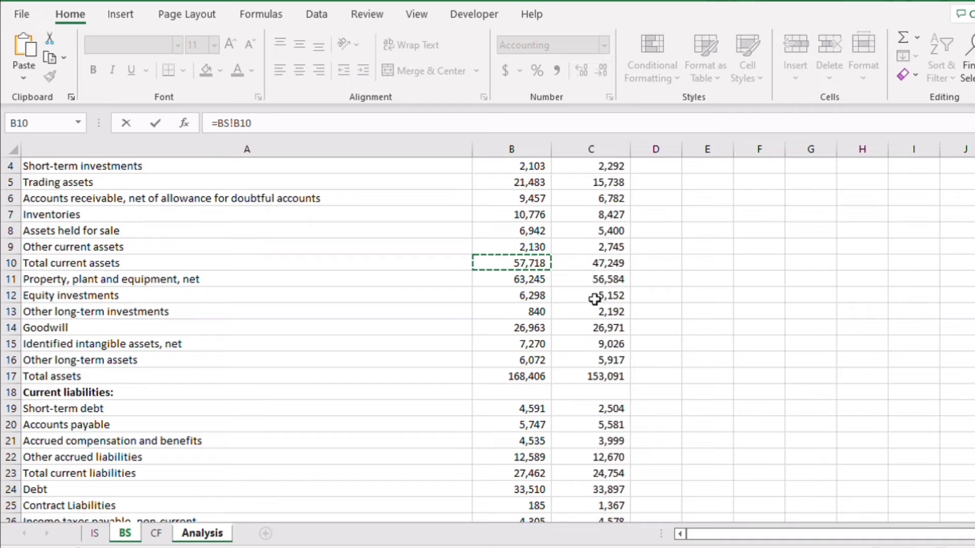
{"action": "type", "text": "-sum("}
{"action": "scroll", "coordinate": [522, 325], "scroll_direction": "down", "scroll_amount": 3}
{"action": "left_click_drag", "start_coordinate": [522, 325], "coordinate": [527, 405]}
{"action": "key", "text": "Return"}
{"action": "left_click", "coordinate": [367, 319]}
{"action": "left_click", "coordinate": [96, 265]}
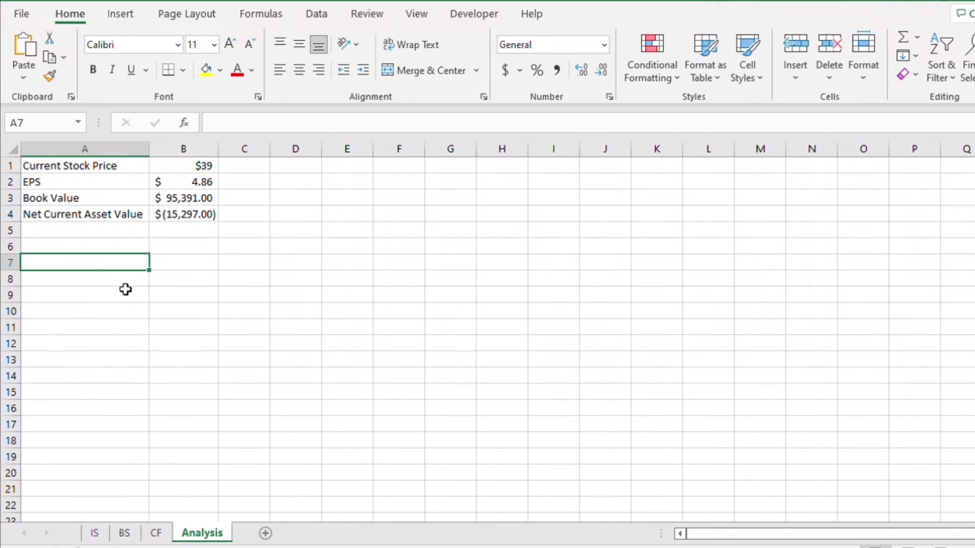
Label rows A7:A9 as PE, PB and PNCAV
{"action": "type", "text": "PE"}
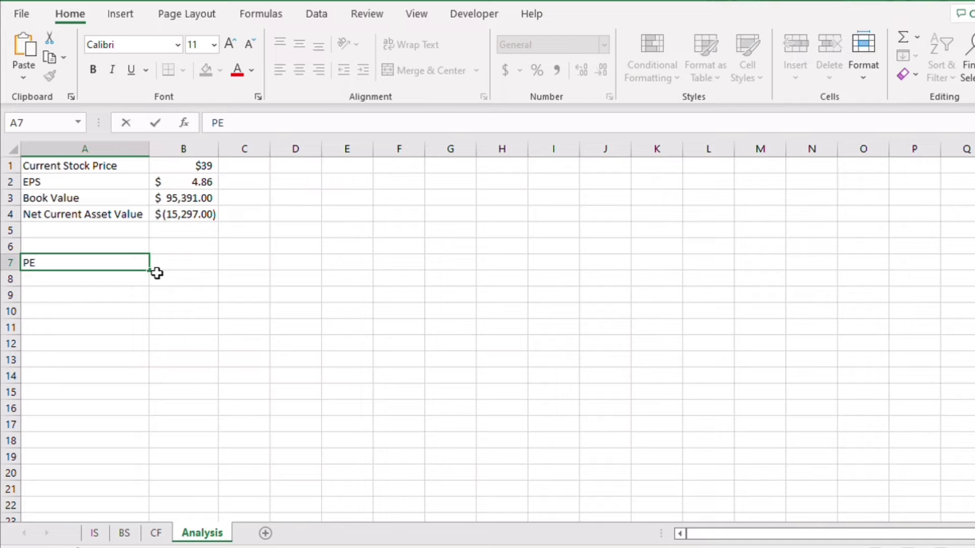
{"action": "key", "text": "Return"}
{"action": "type", "text": "PB"}
{"action": "key", "text": "Return"}
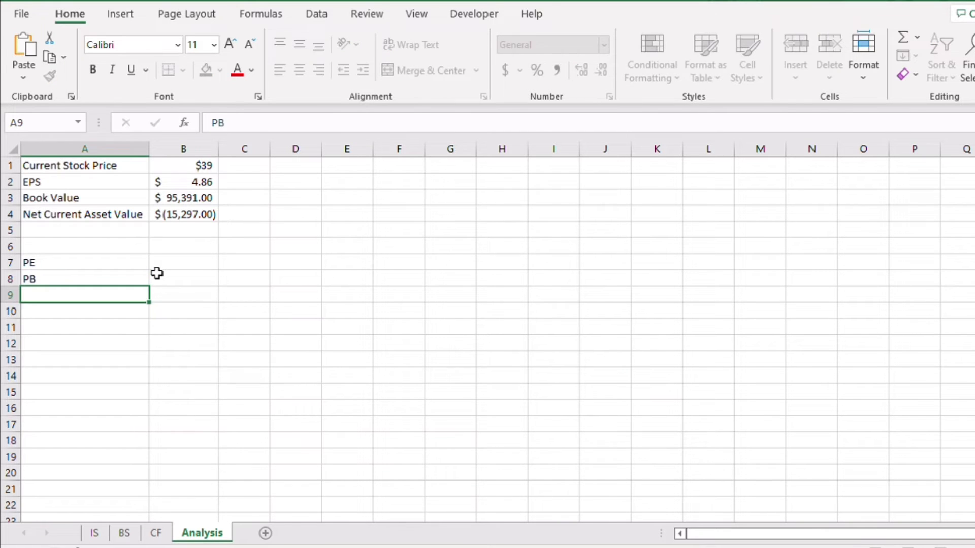
{"action": "type", "text": "PNCAV"}
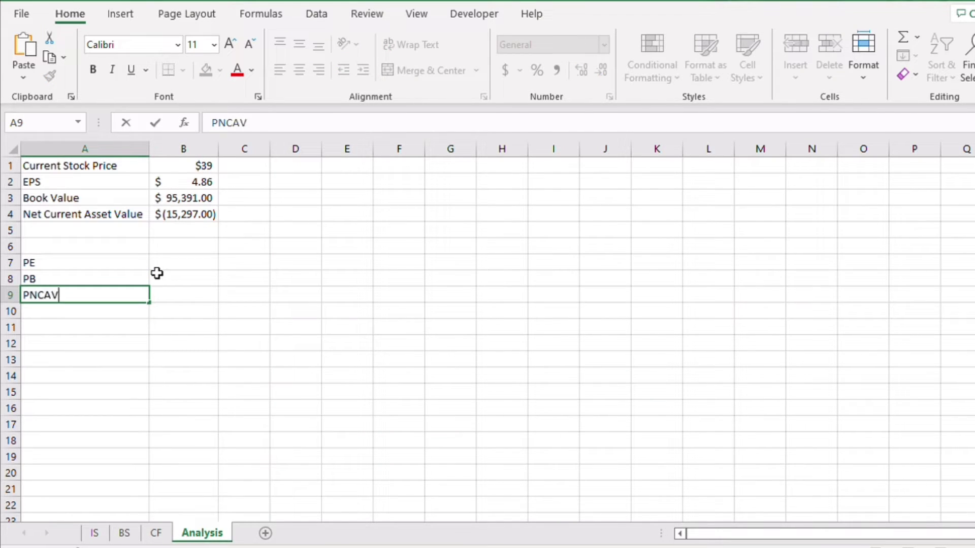
{"action": "key", "text": "Tab"}
{"action": "key", "text": "Up"}
{"action": "key", "text": "Up"}
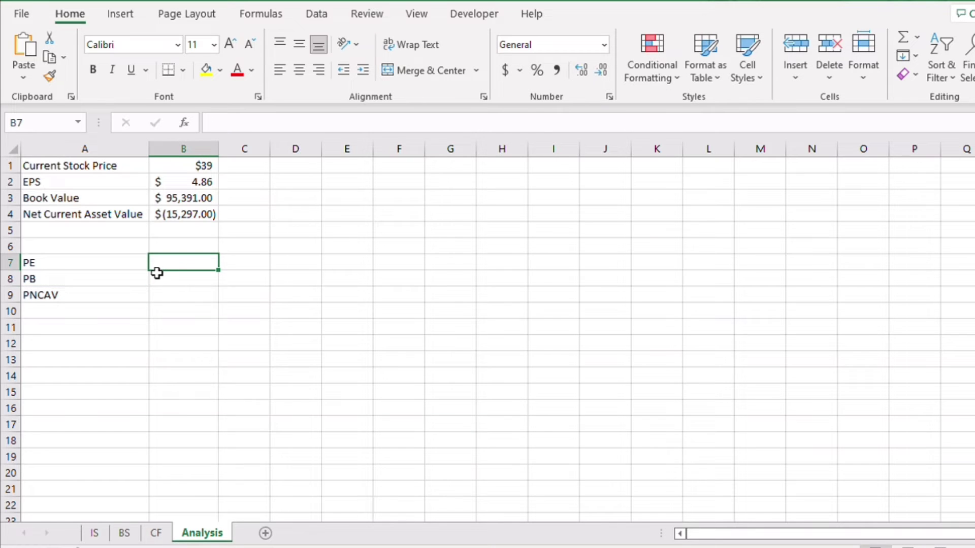
Calculate PE in B7 as =B1/B2, stock price over EPS, giving 8.02
{"action": "type", "text": "="}
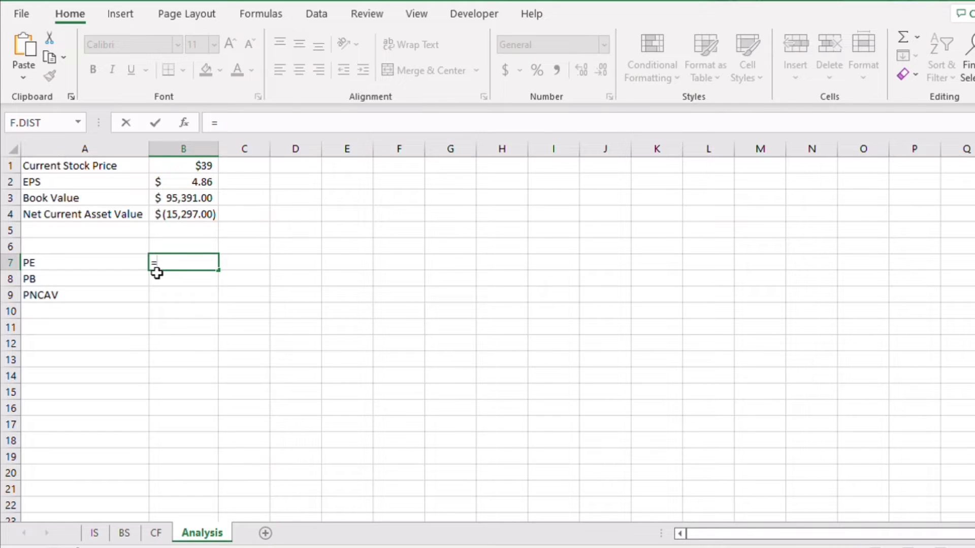
{"action": "left_click", "coordinate": [188, 165]}
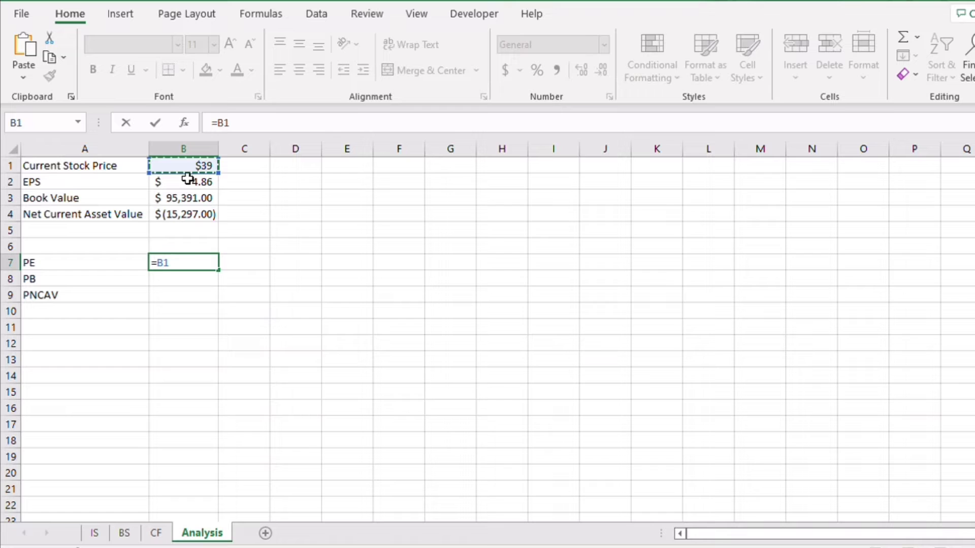
{"action": "type", "text": "/"}
{"action": "left_click", "coordinate": [184, 180]}
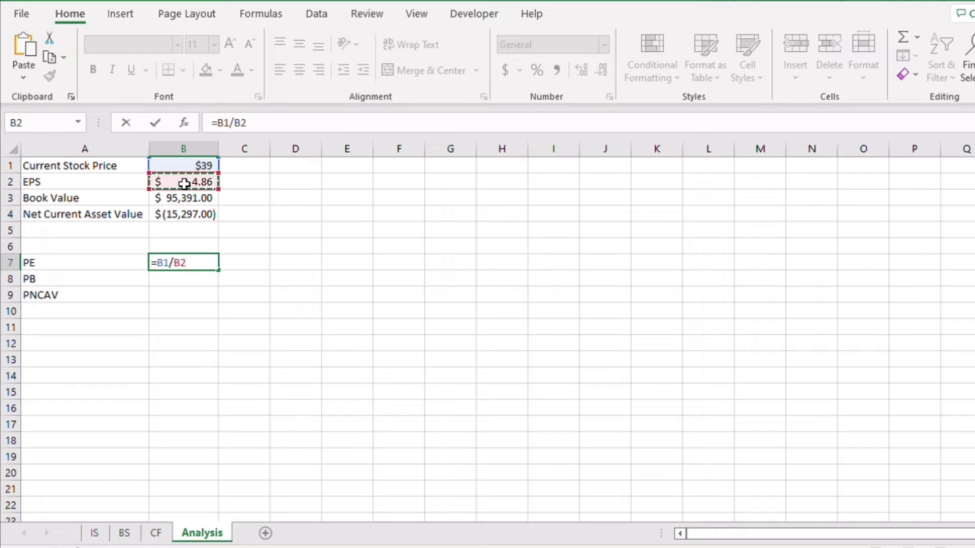
{"action": "key", "text": "Return"}
{"action": "left_click", "coordinate": [551, 294]}
{"action": "left_click_drag", "start_coordinate": [490, 302], "coordinate": [490, 302]}
Make Book Value and NCAV per share by dividing by IS!B21, giving 23.32 and -3.74
{"action": "left_click", "coordinate": [211, 278]}
{"action": "left_click", "coordinate": [208, 197]}
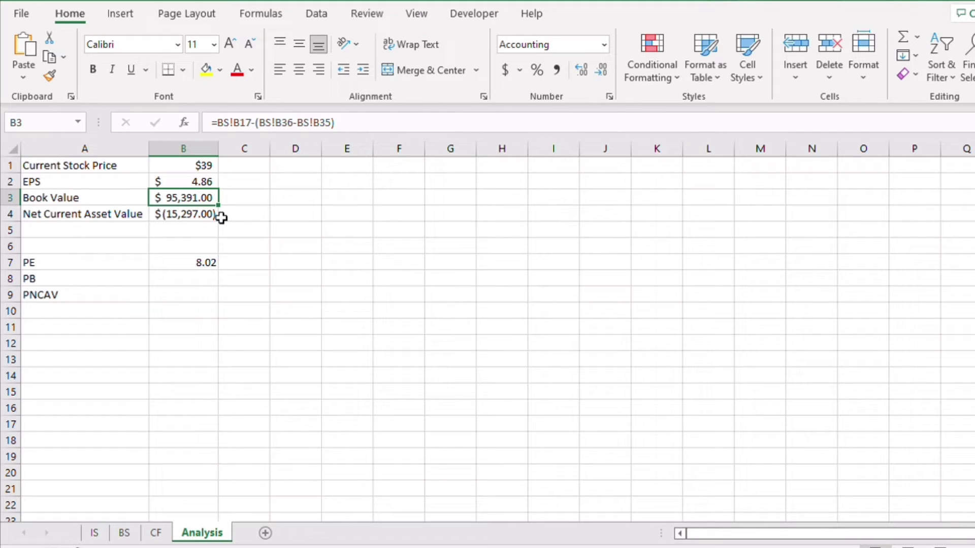
{"action": "left_click", "coordinate": [355, 123]}
{"action": "type", "text": ")"}
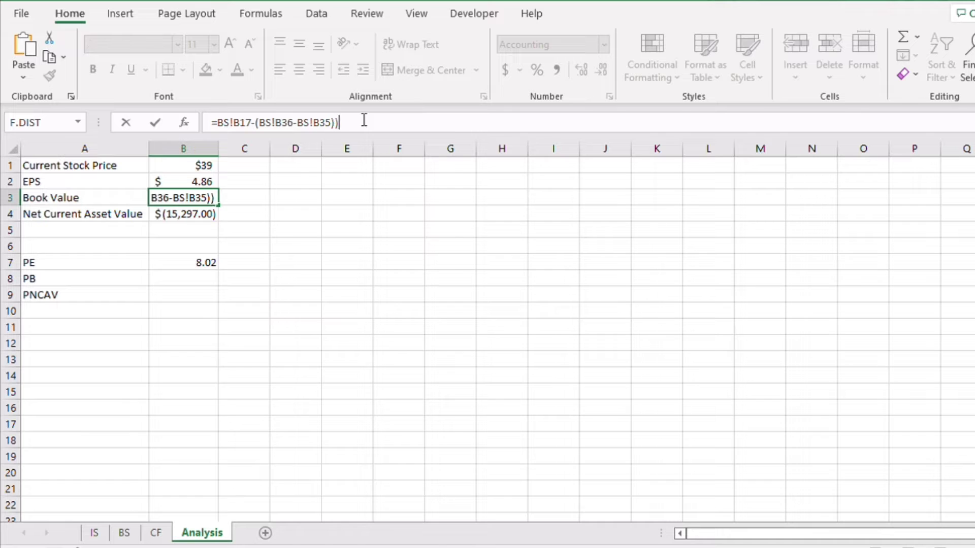
{"action": "left_click", "coordinate": [215, 123]}
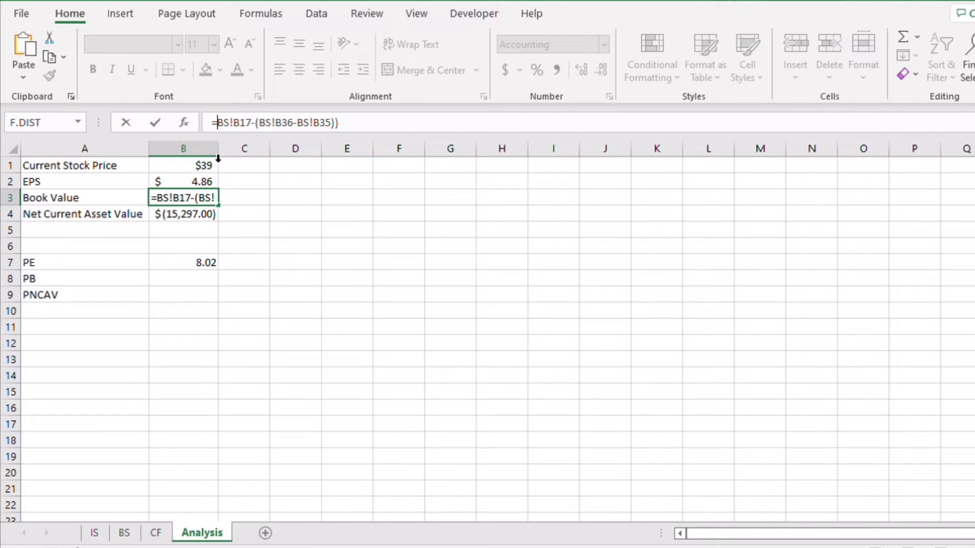
{"action": "type", "text": "("}
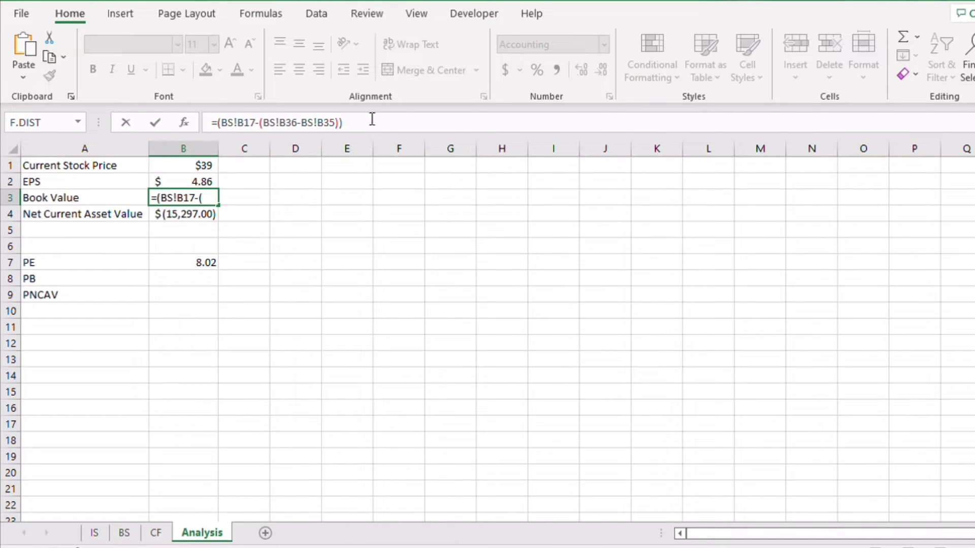
{"action": "left_click", "coordinate": [375, 126]}
{"action": "type", "text": "/"}
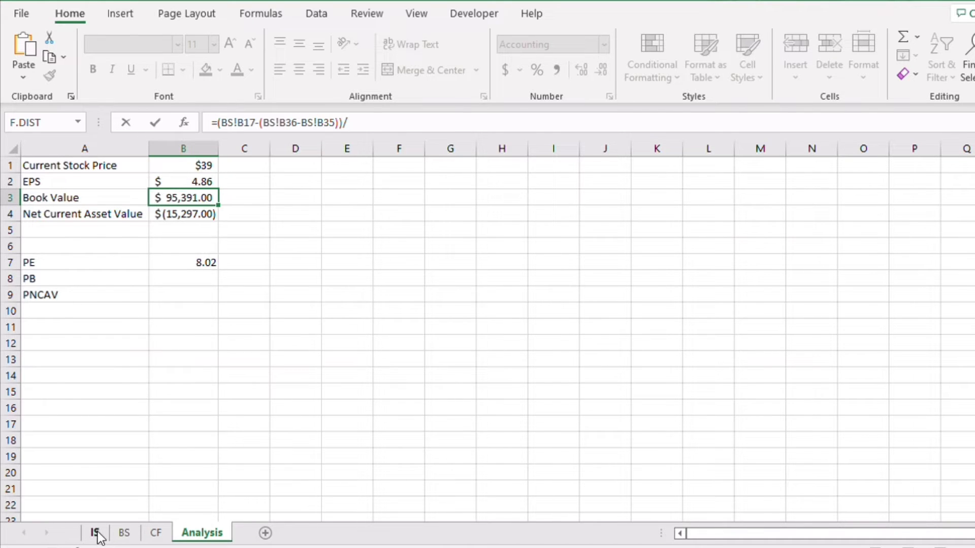
{"action": "left_click", "coordinate": [96, 533]}
{"action": "left_click", "coordinate": [525, 442]}
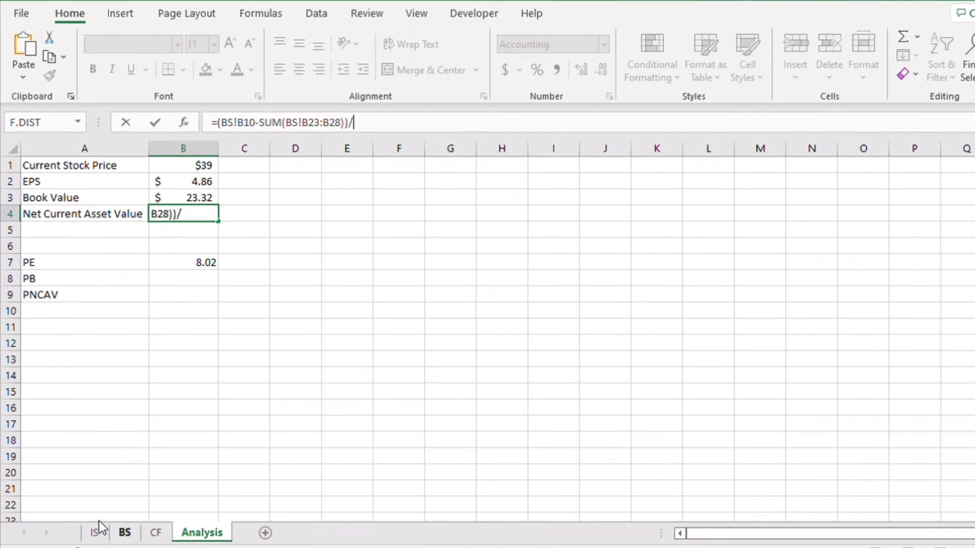
{"action": "left_click", "coordinate": [96, 532]}
{"action": "left_click", "coordinate": [525, 440]}
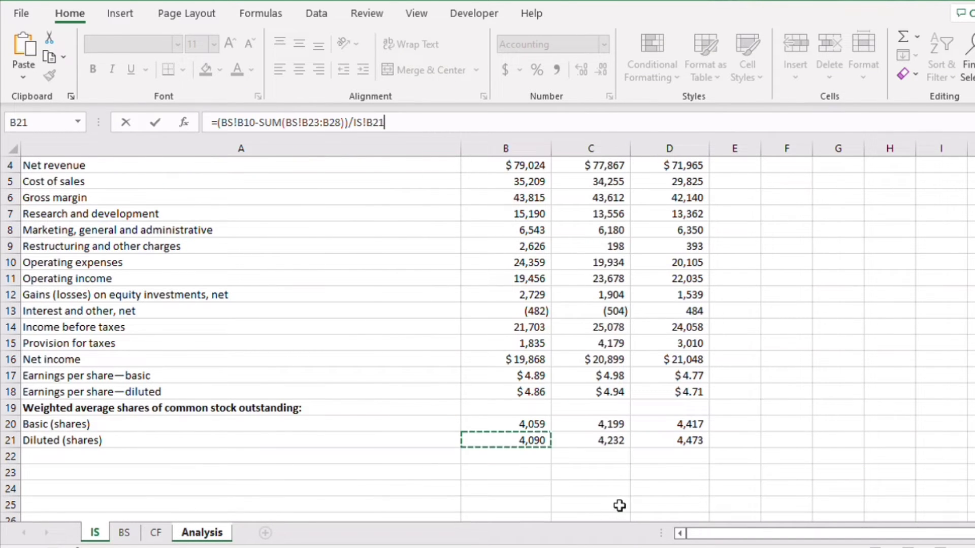
{"action": "key", "text": "Return"}
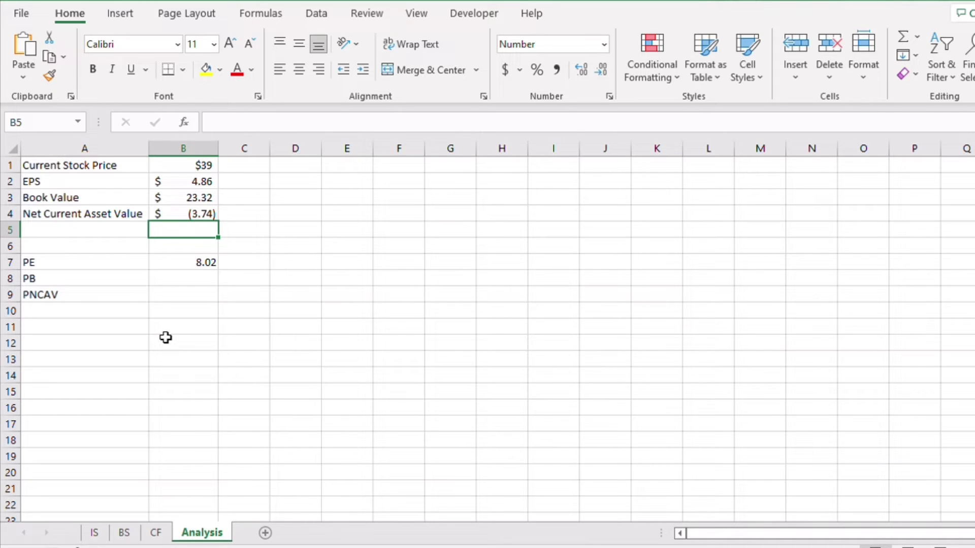
Fill the PE formula =$B$1/B2 down to B9, giving PB 1.67 and PNCAV -10.43
{"action": "left_click", "coordinate": [186, 280]}
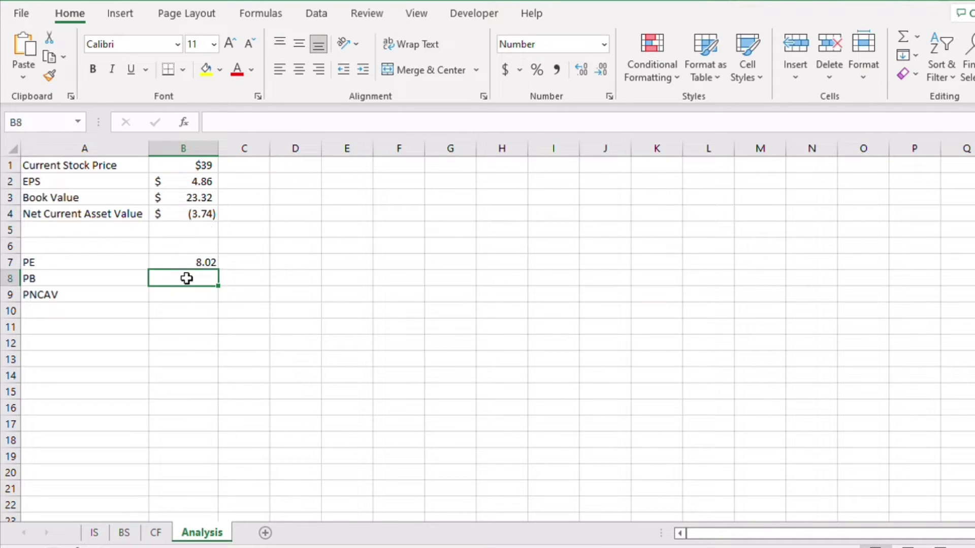
{"action": "left_click", "coordinate": [195, 262]}
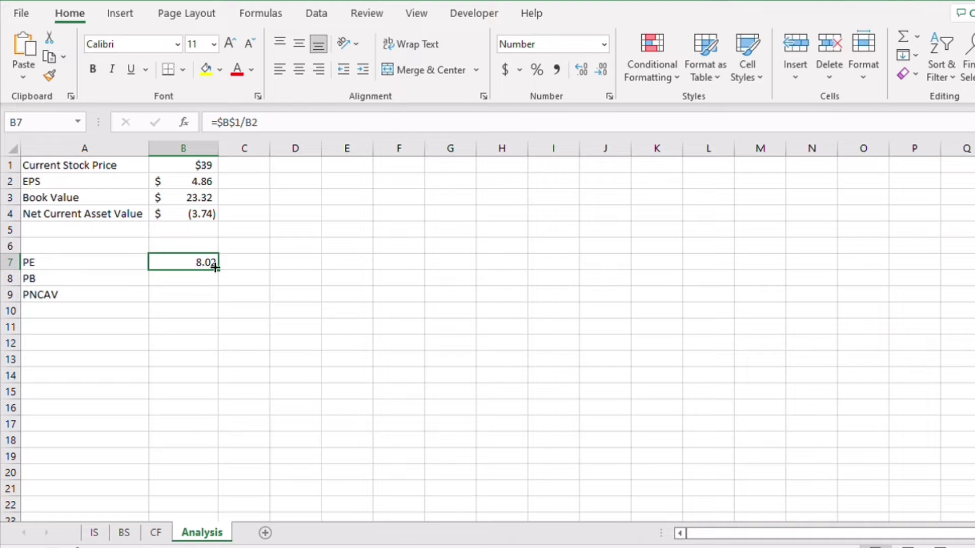
{"action": "left_click_drag", "start_coordinate": [217, 269], "coordinate": [216, 300]}
{"action": "left_click", "coordinate": [189, 277]}
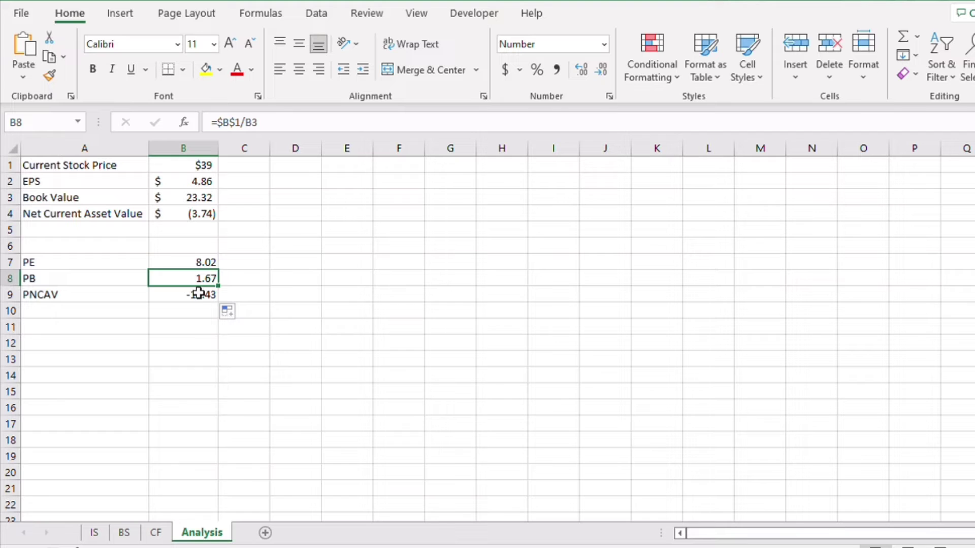
{"action": "left_click", "coordinate": [201, 295]}
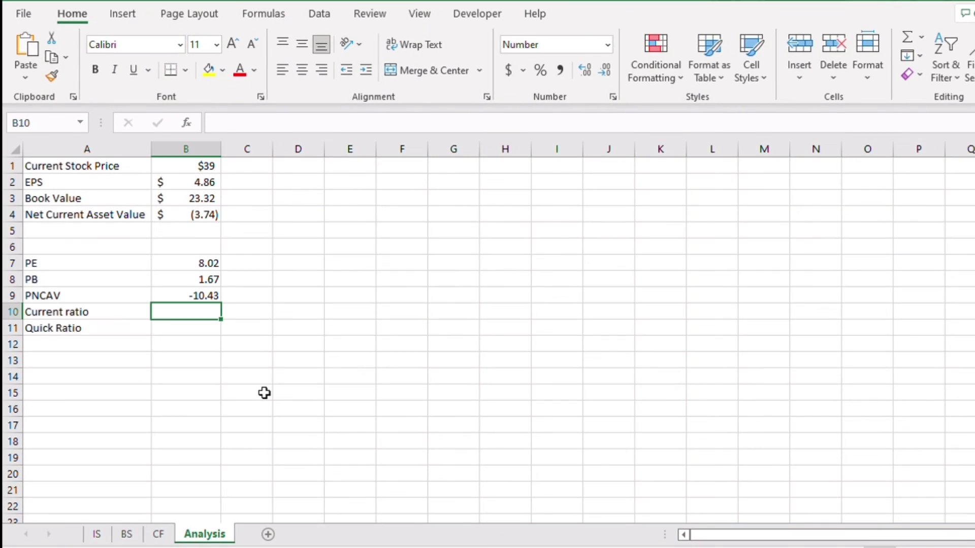
Calculate the Current ratio as =BS!B10/BS!B23, giving 2.10
{"action": "type", "text": "="}
{"action": "left_click", "coordinate": [126, 534]}
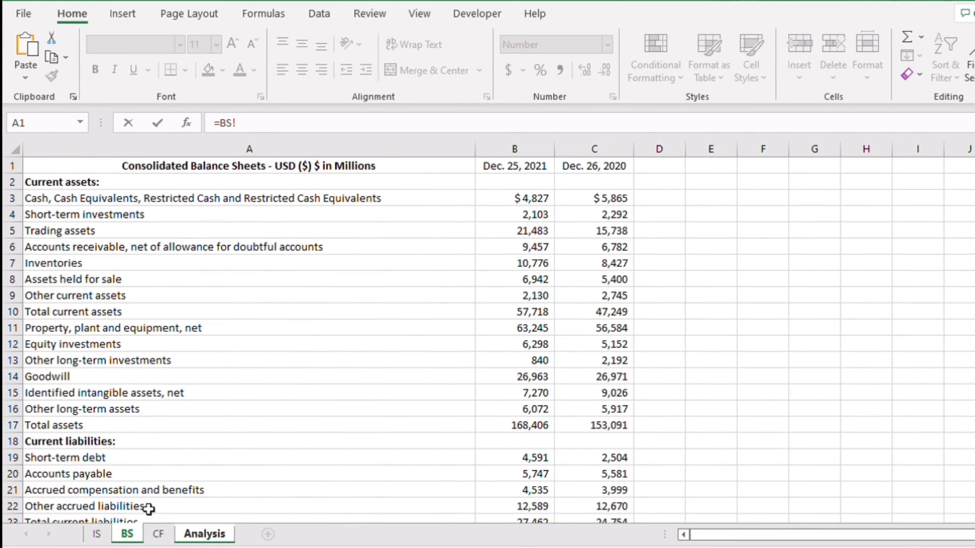
{"action": "left_click", "coordinate": [515, 310]}
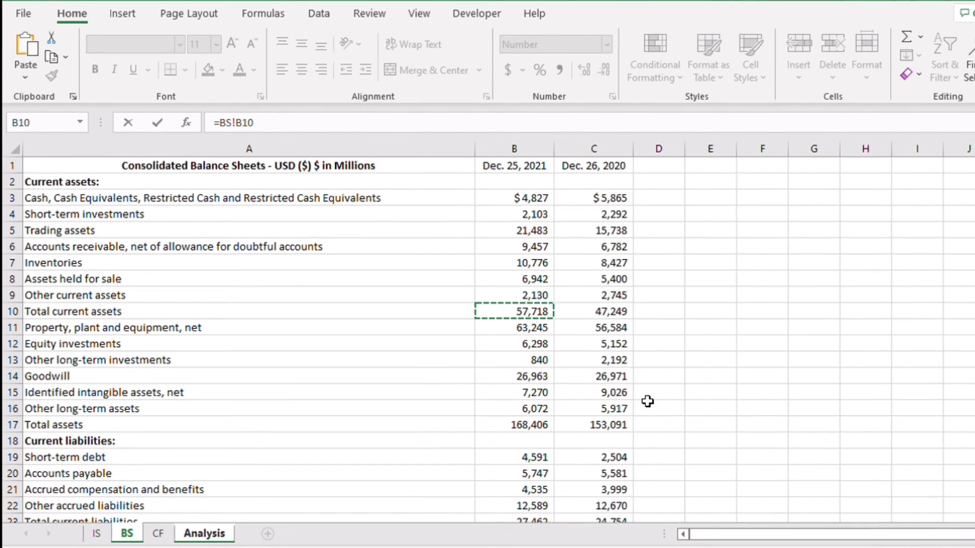
{"action": "type", "text": "/"}
{"action": "scroll", "coordinate": [584, 355], "scroll_direction": "down", "scroll_amount": 4}
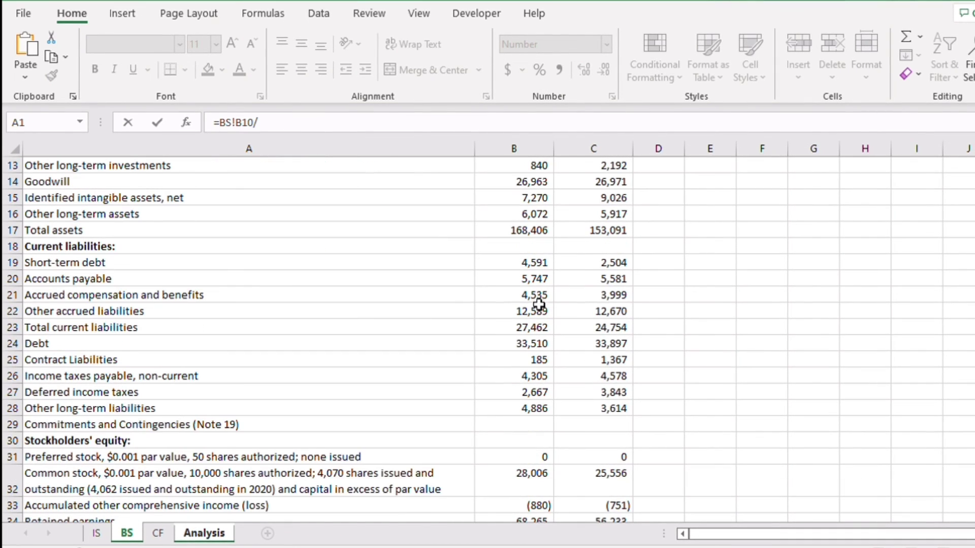
{"action": "left_click", "coordinate": [543, 327]}
{"action": "key", "text": "Return"}
Calculate the Quick Ratio as =(BS!B10-BS!B7)/BS!B23, giving 1.71
{"action": "type", "text": "=("}
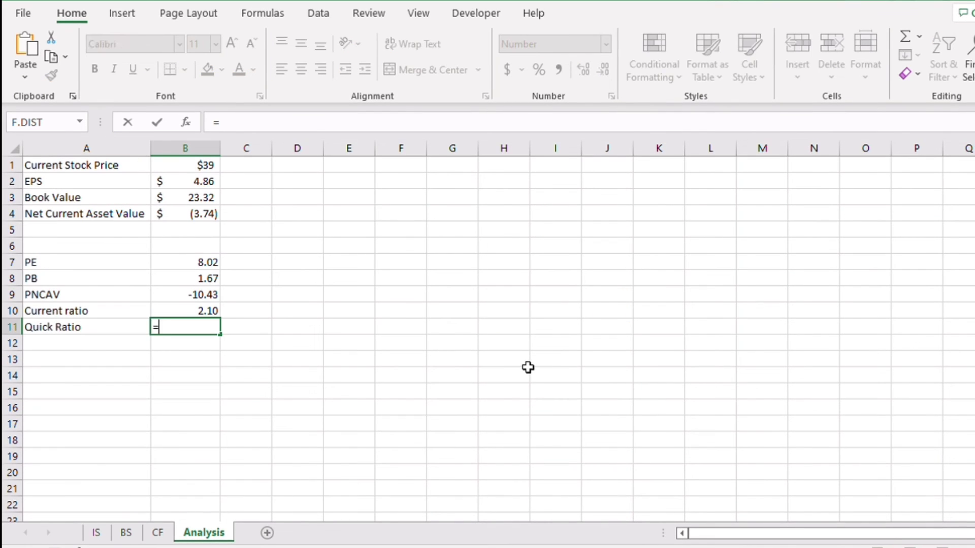
{"action": "left_click", "coordinate": [126, 533]}
{"action": "scroll", "coordinate": [501, 318], "scroll_direction": "up", "scroll_amount": 4}
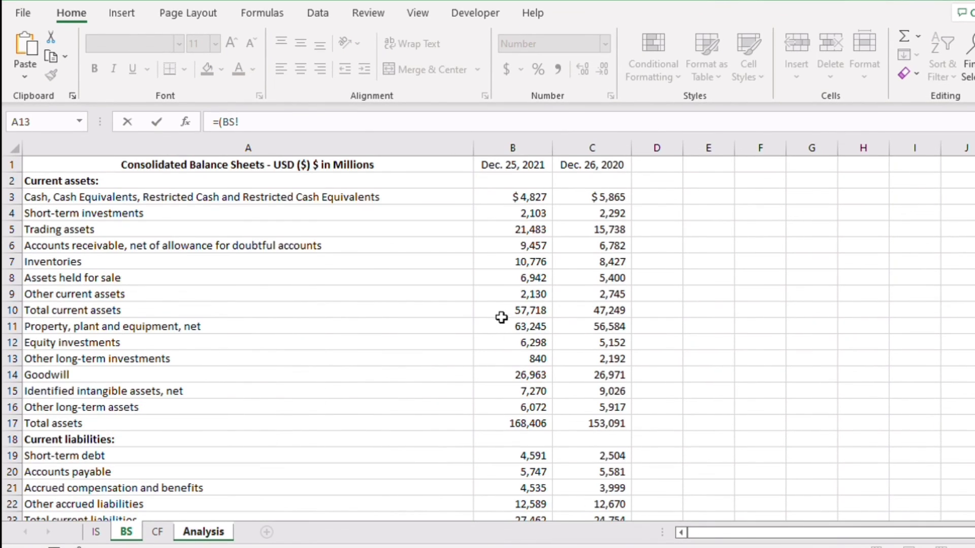
{"action": "left_click", "coordinate": [536, 312]}
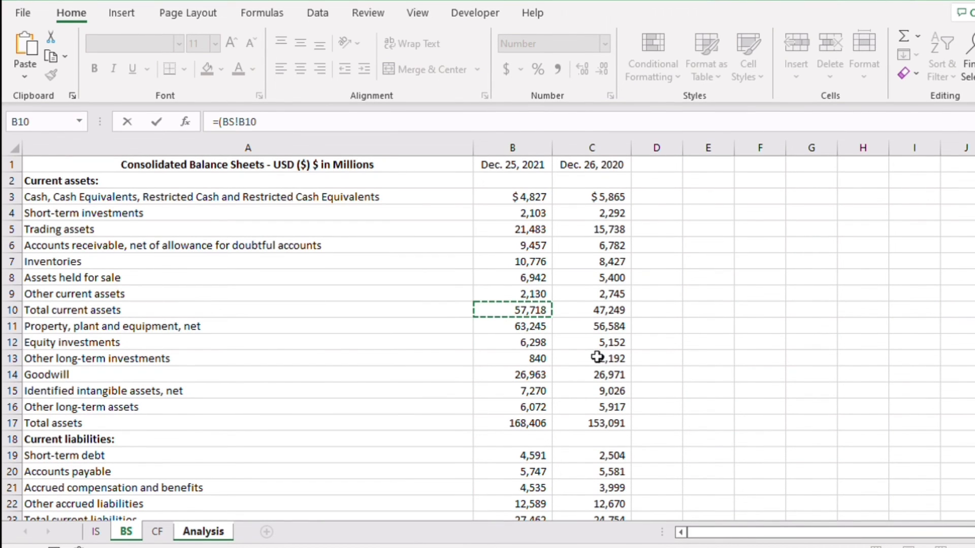
{"action": "type", "text": "-"}
{"action": "left_click", "coordinate": [536, 261]}
{"action": "type", "text": ")/"}
{"action": "scroll", "coordinate": [609, 348], "scroll_direction": "down", "scroll_amount": 3}
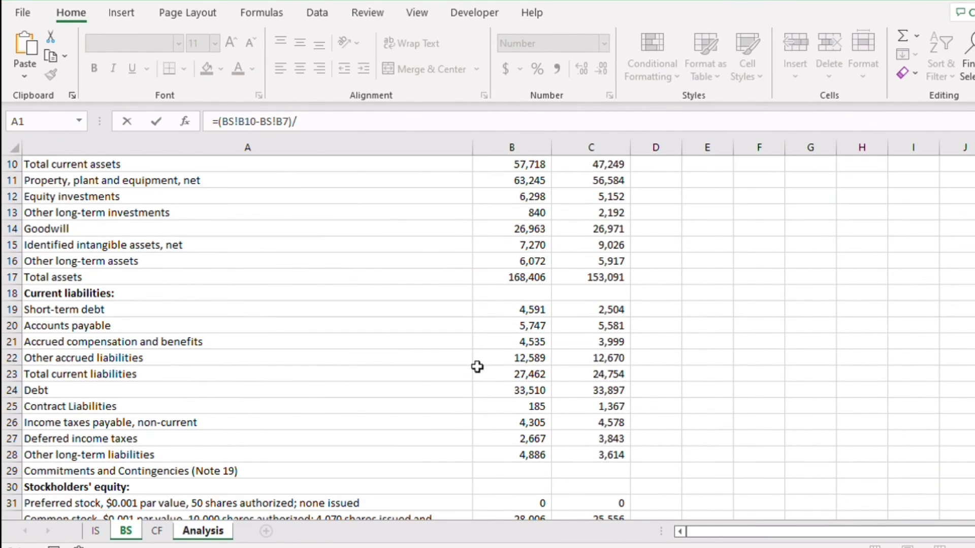
{"action": "left_click", "coordinate": [541, 374]}
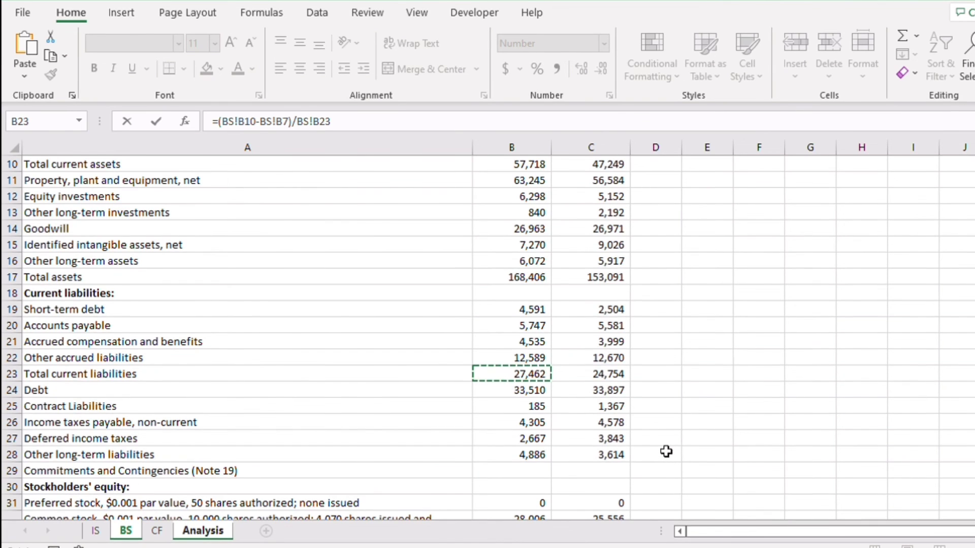
{"action": "key", "text": "Return"}
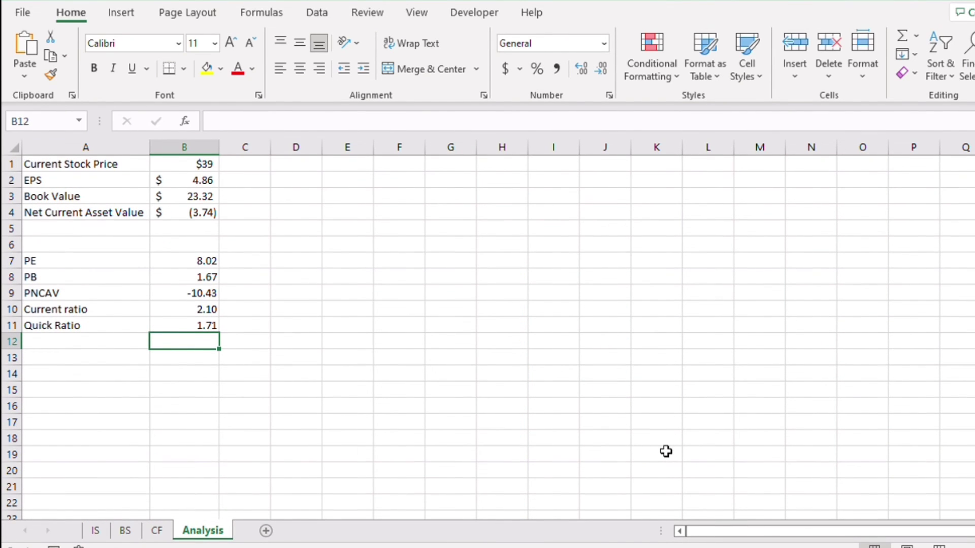